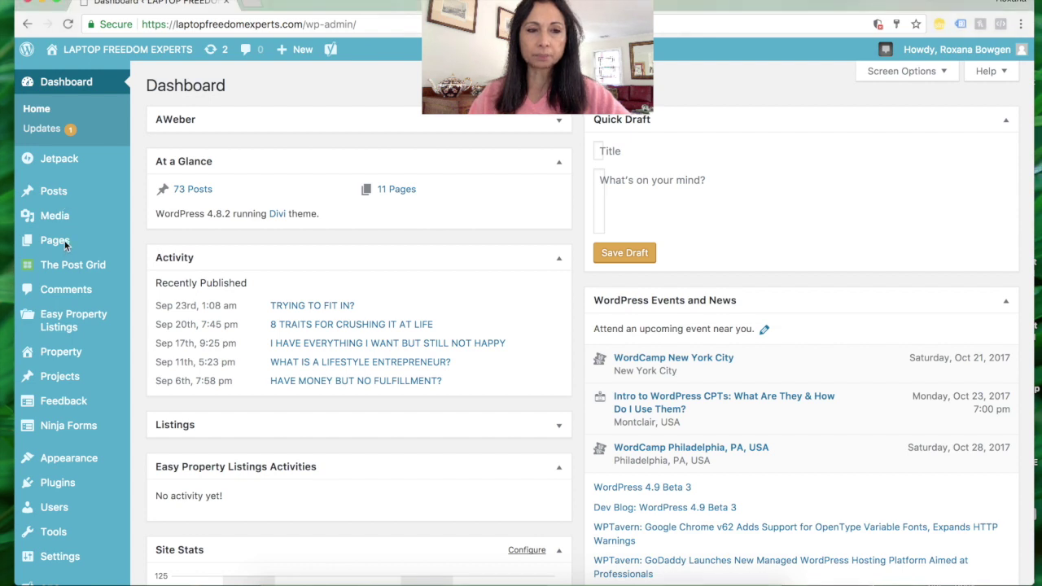
- From All Pages, add a new page titled 'Gallery' and publish it, dismissing the notice
mouse_move(65, 242)
left_click(171, 243)
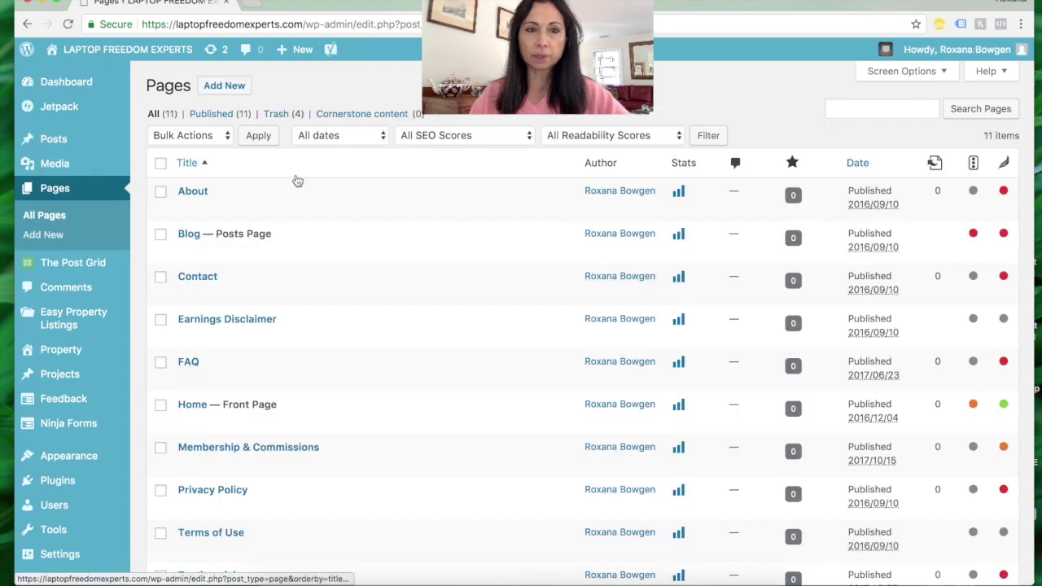
left_click(229, 90)
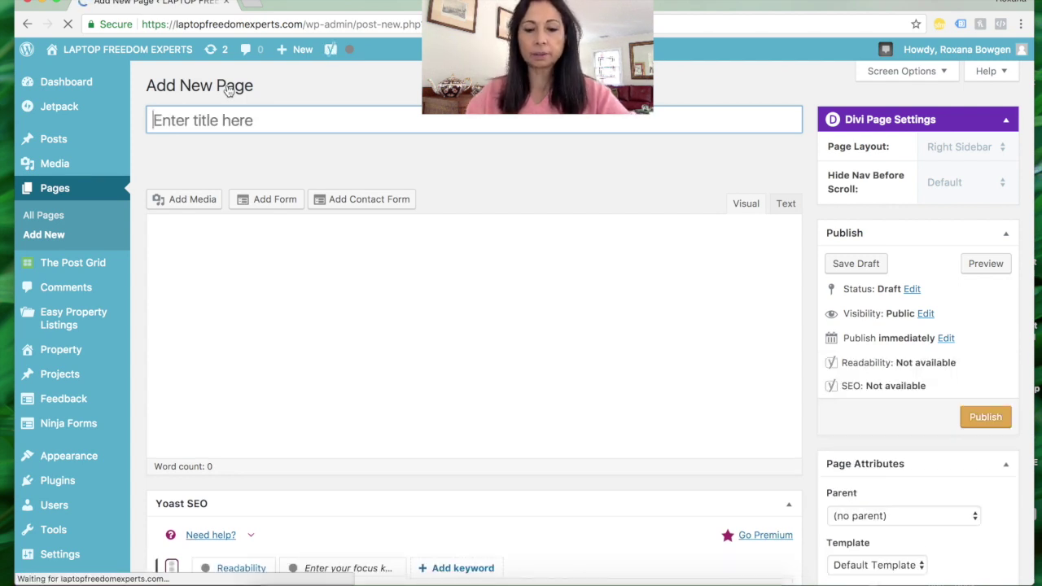
type("Gallery")
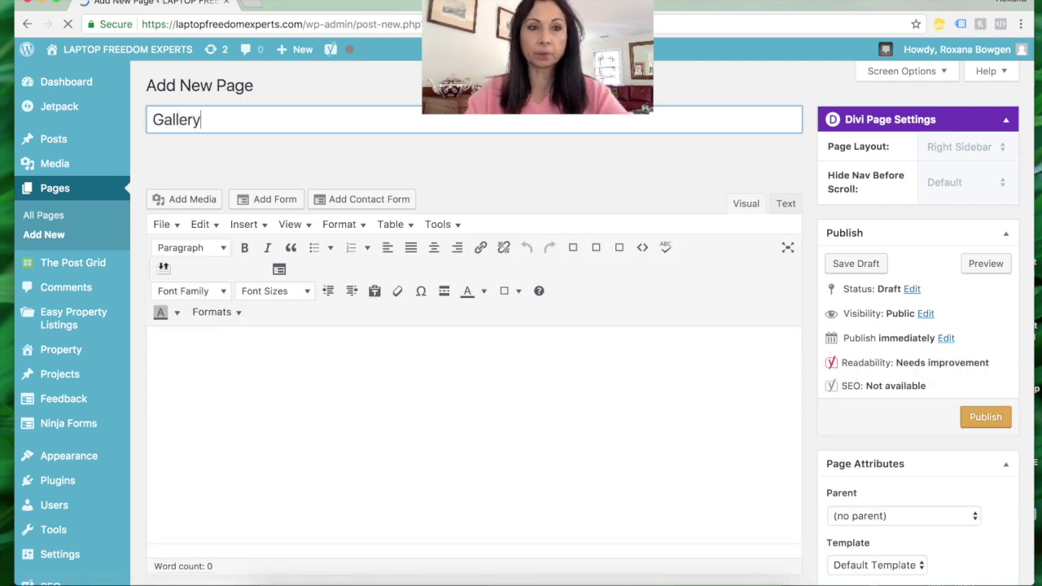
left_click(984, 418)
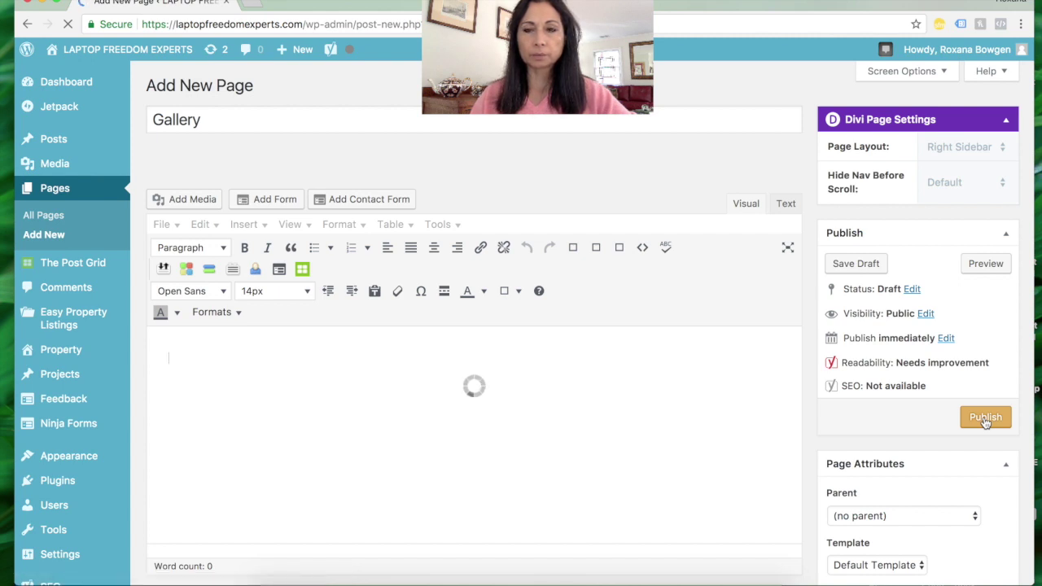
left_click(984, 418)
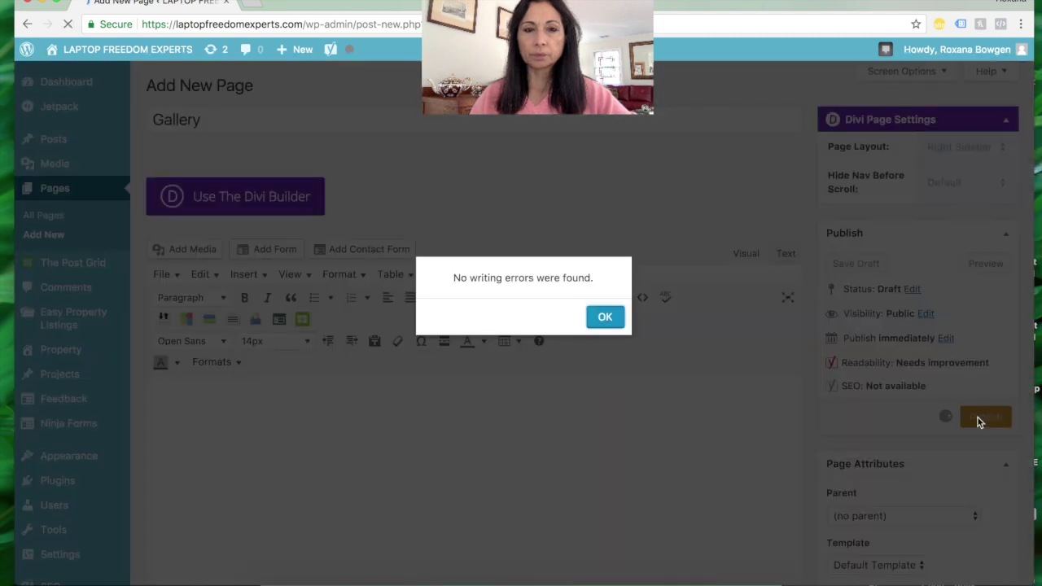
left_click(607, 316)
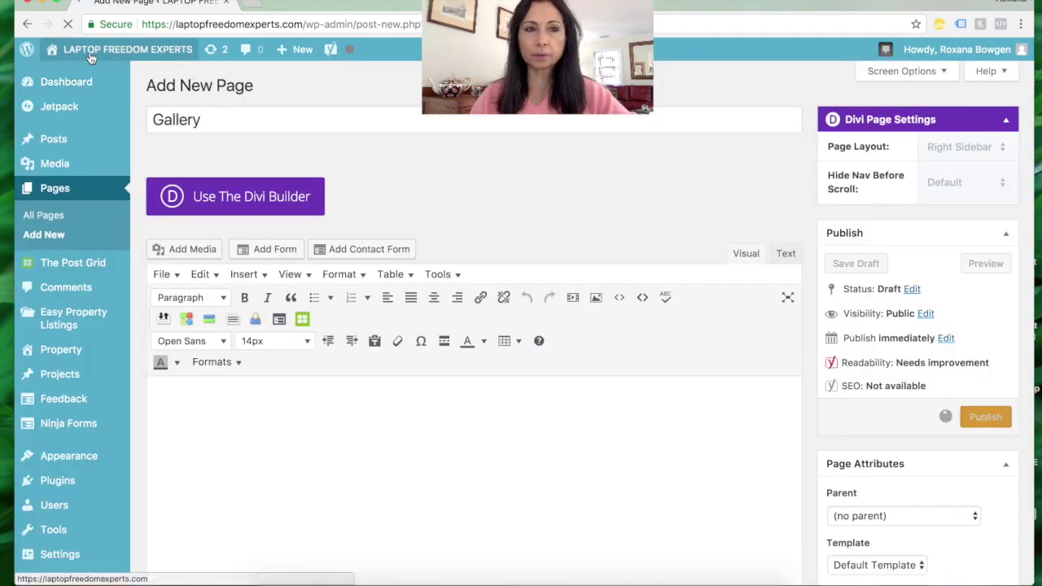
- Add another new page titled 'Services' and publish it, dismissing the notice
mouse_move(95, 52)
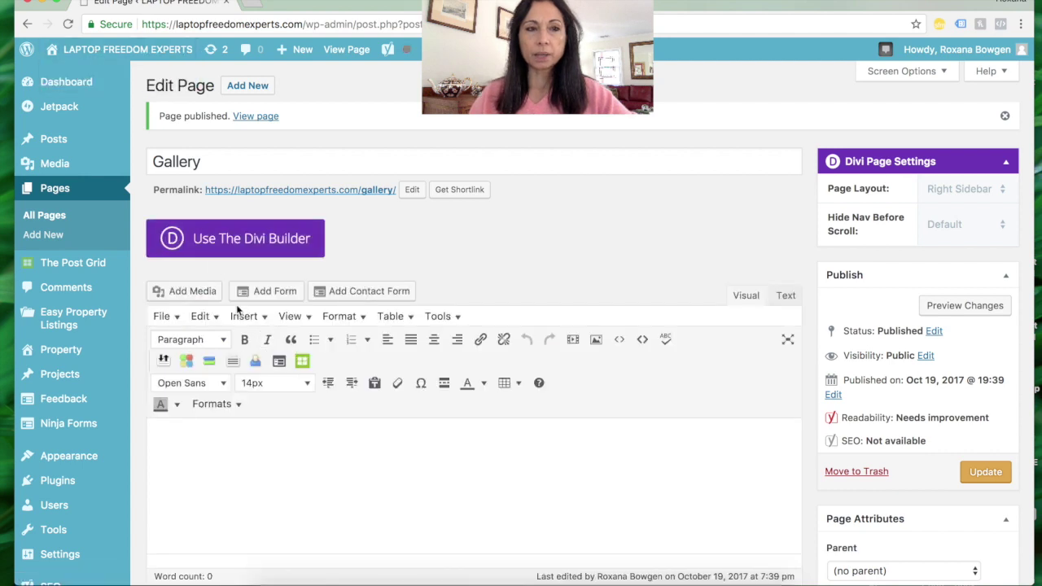
left_click(252, 85)
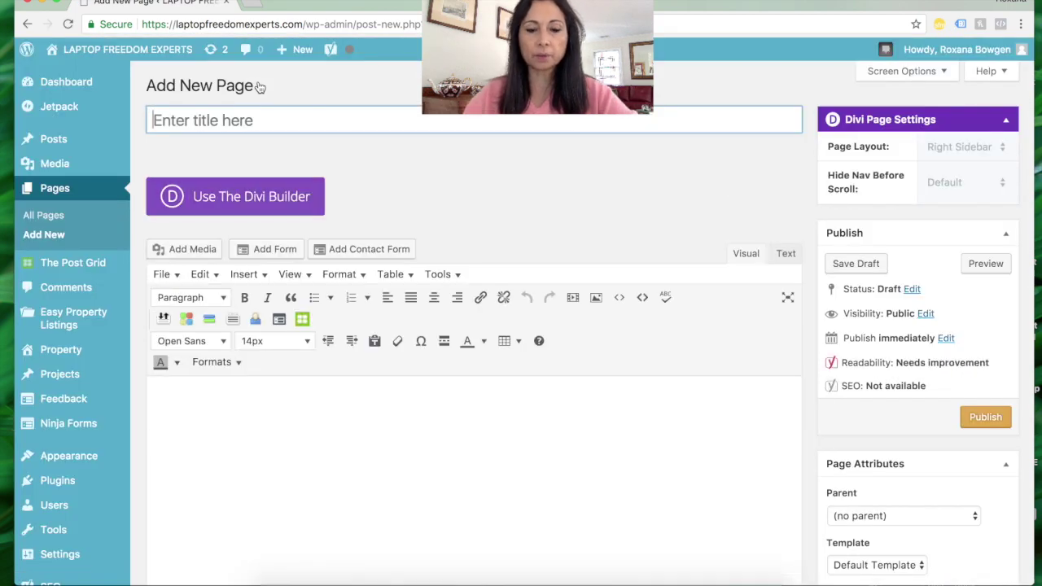
type("Services")
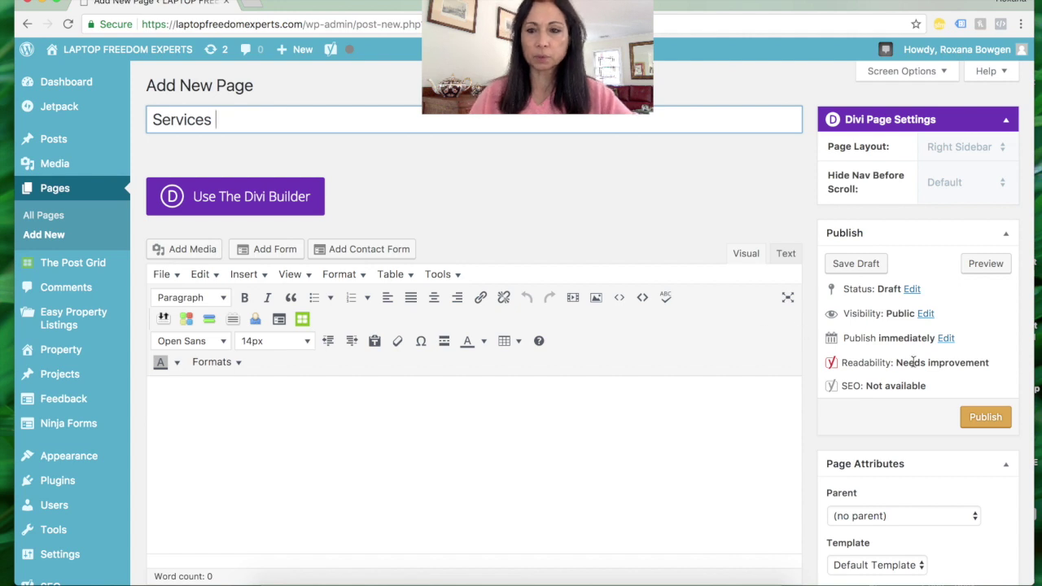
left_click(991, 419)
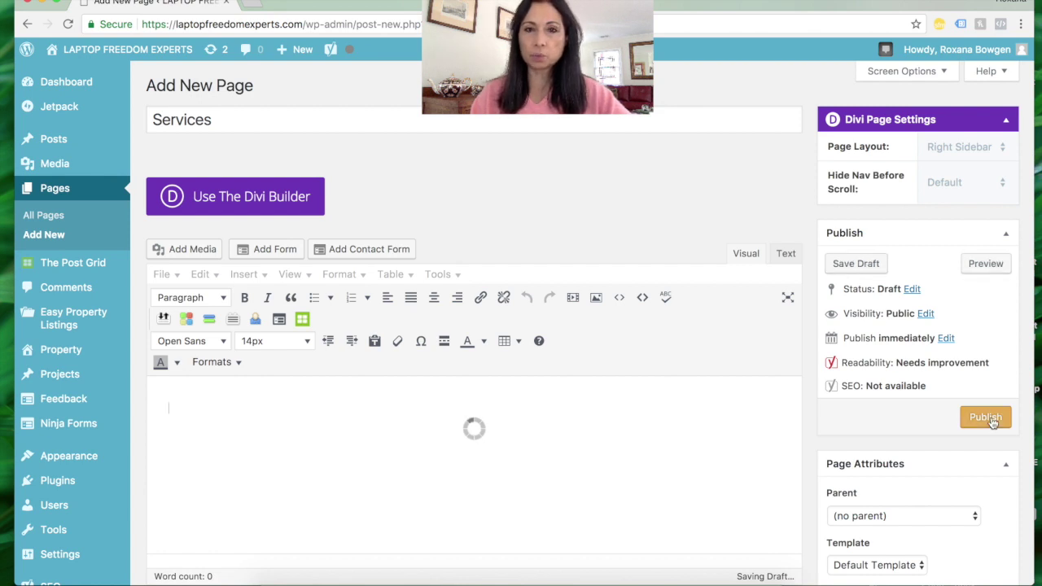
left_click(991, 421)
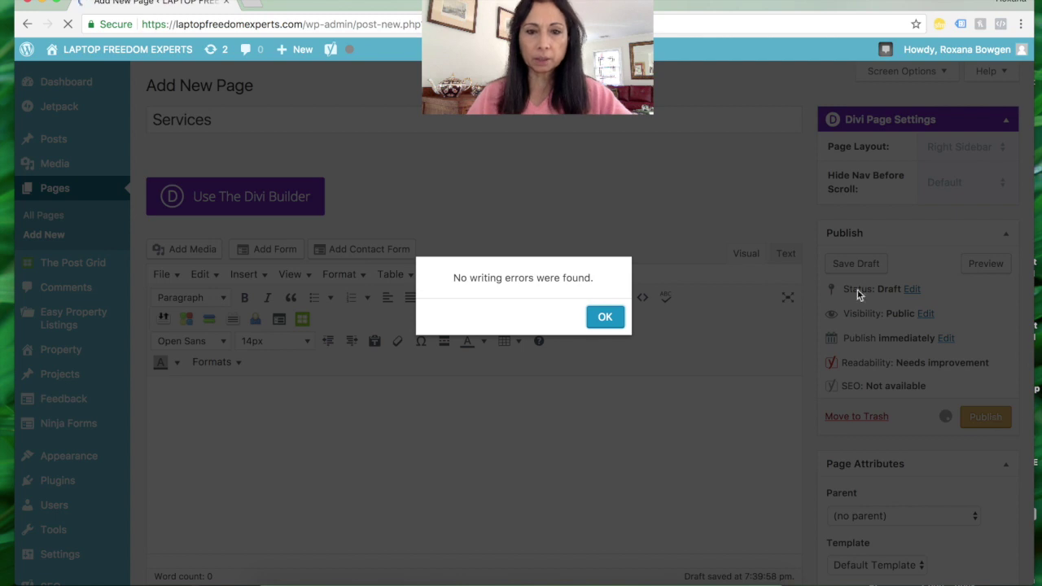
left_click(605, 317)
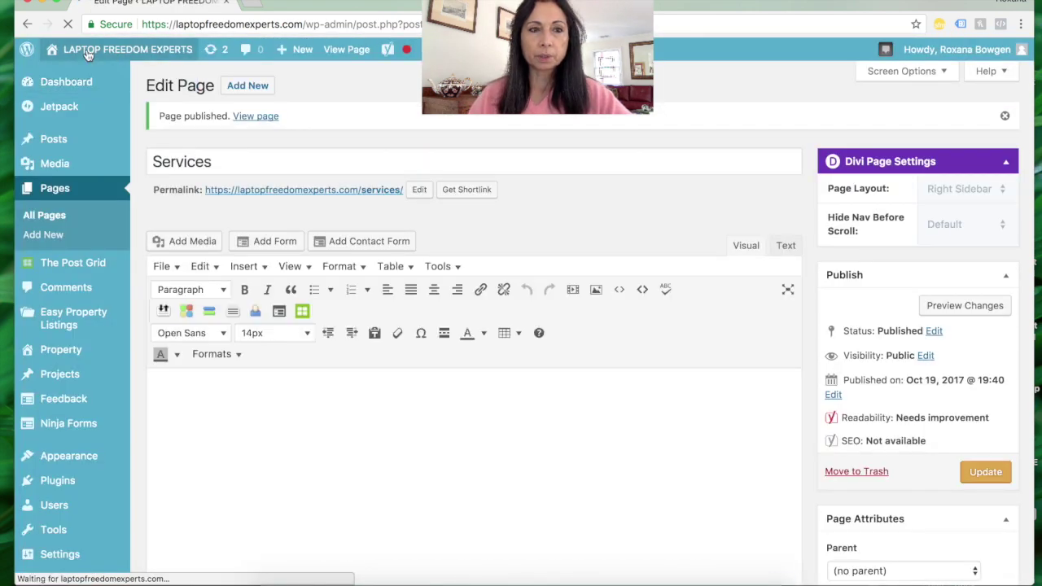
left_click(78, 76)
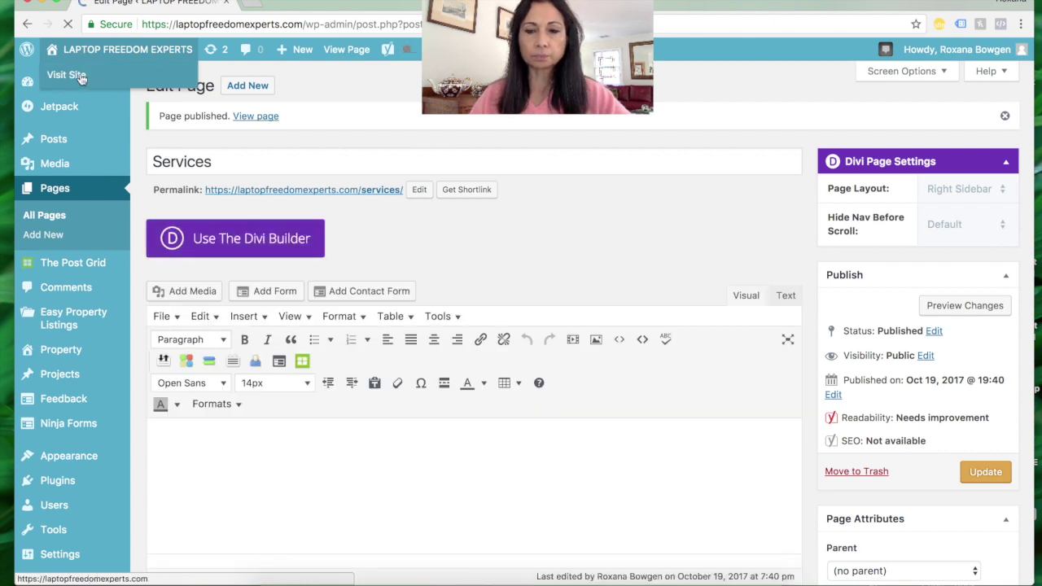
left_click_drag(615, 22, 764, 450)
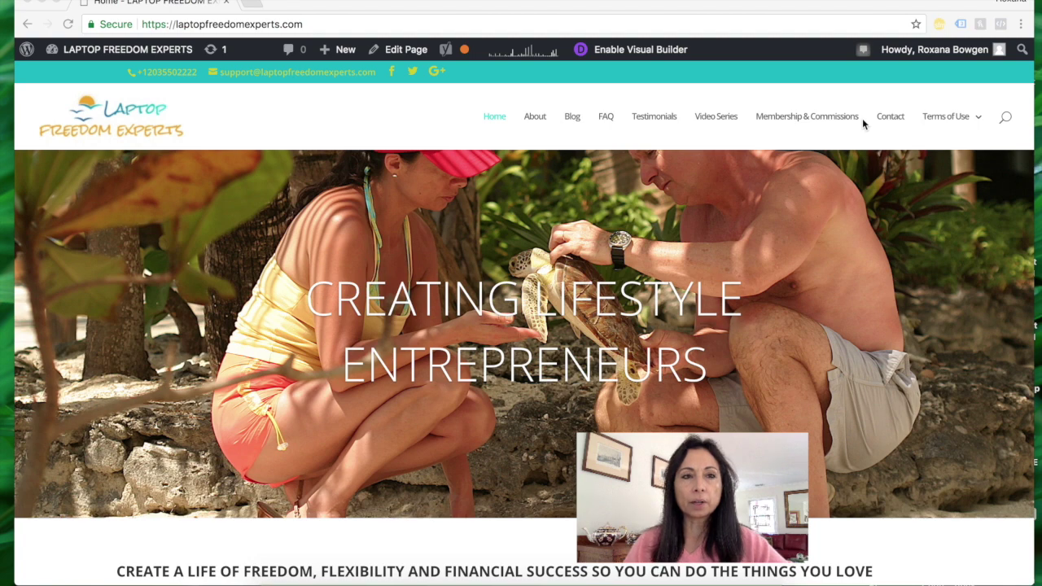
left_click(28, 24)
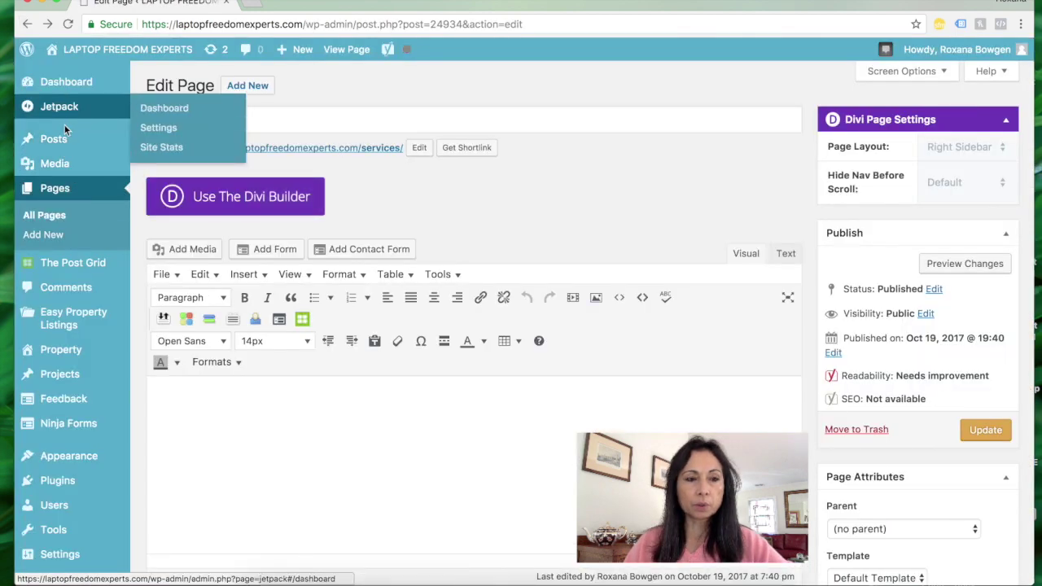
mouse_move(82, 462)
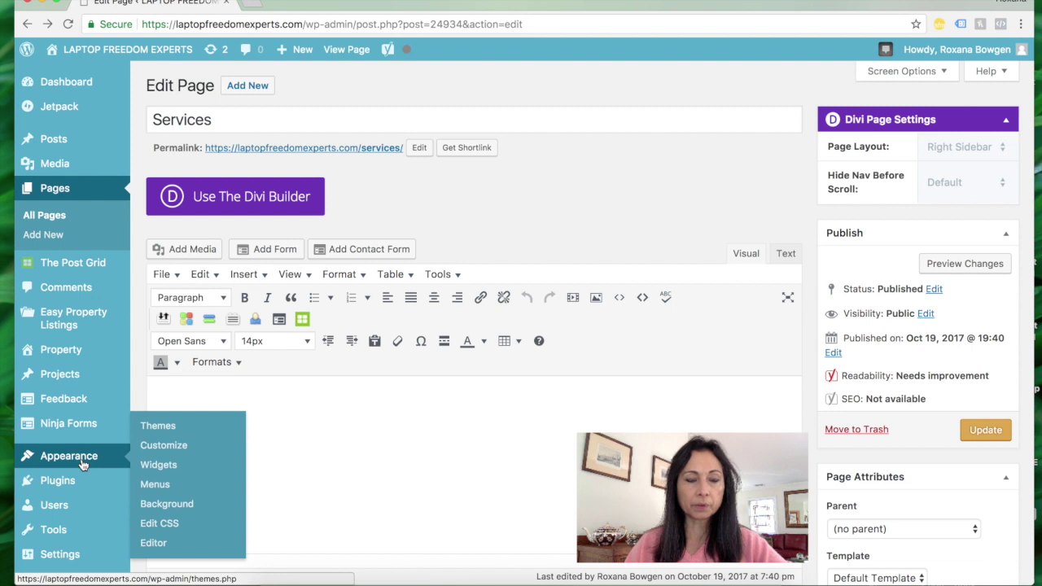
- In the menu editor, add the Services and Gallery pages to the Custom Menu
left_click(158, 486)
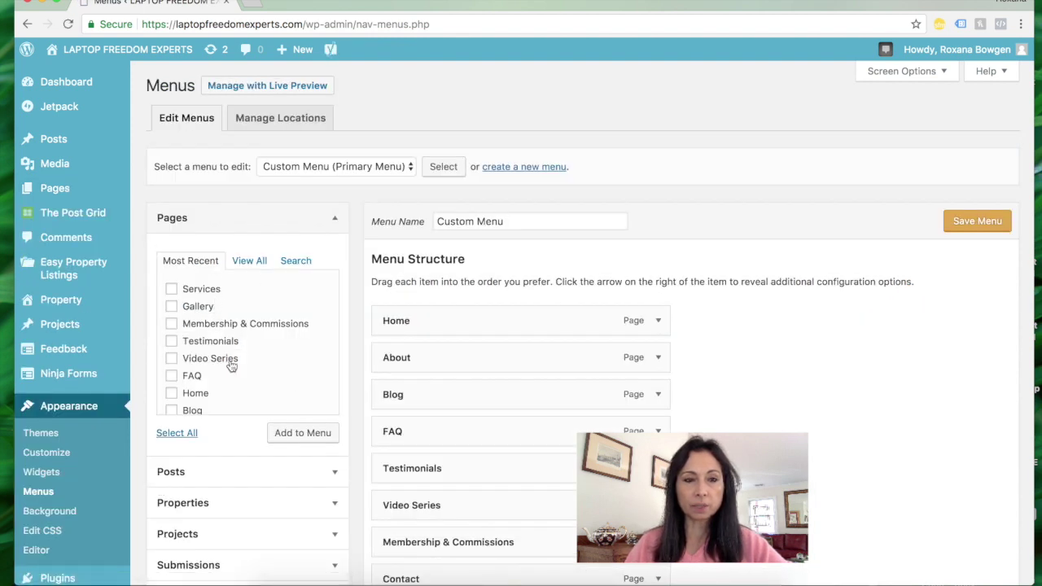
scroll(230, 366, "down", 5)
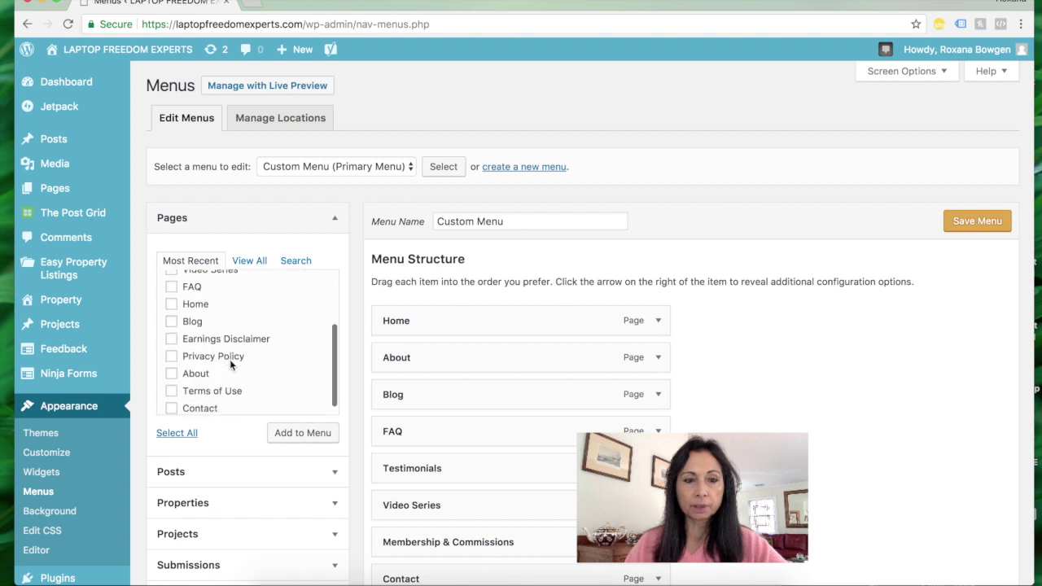
scroll(230, 359, "up", 1)
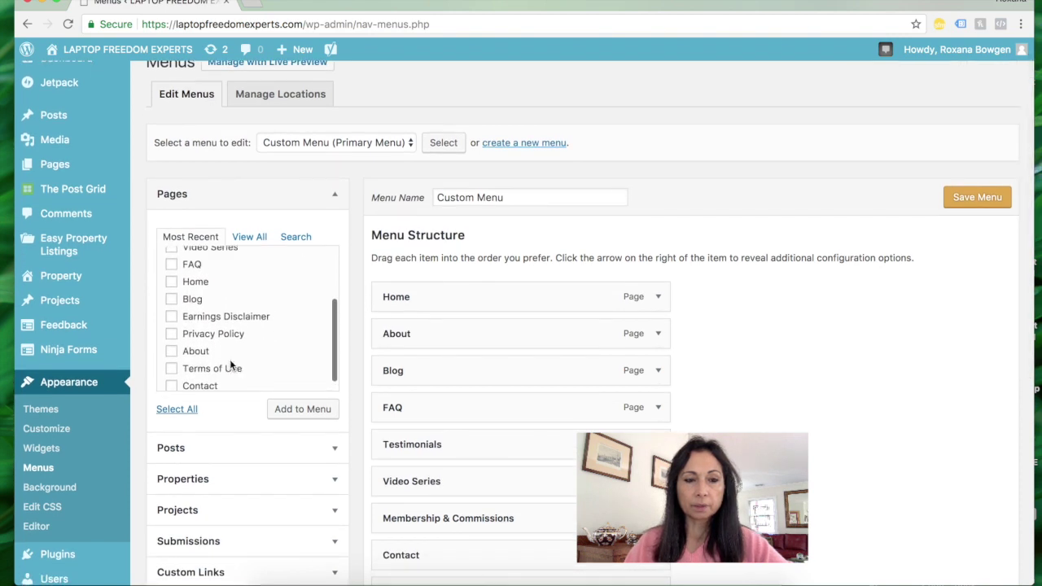
scroll(230, 366, "up", 3)
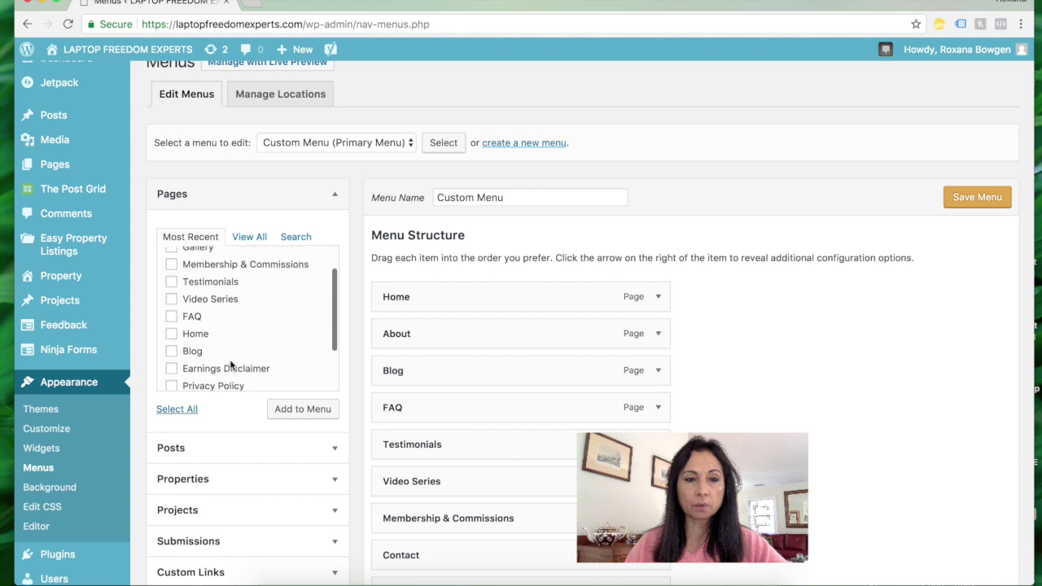
scroll(230, 362, "up", 2)
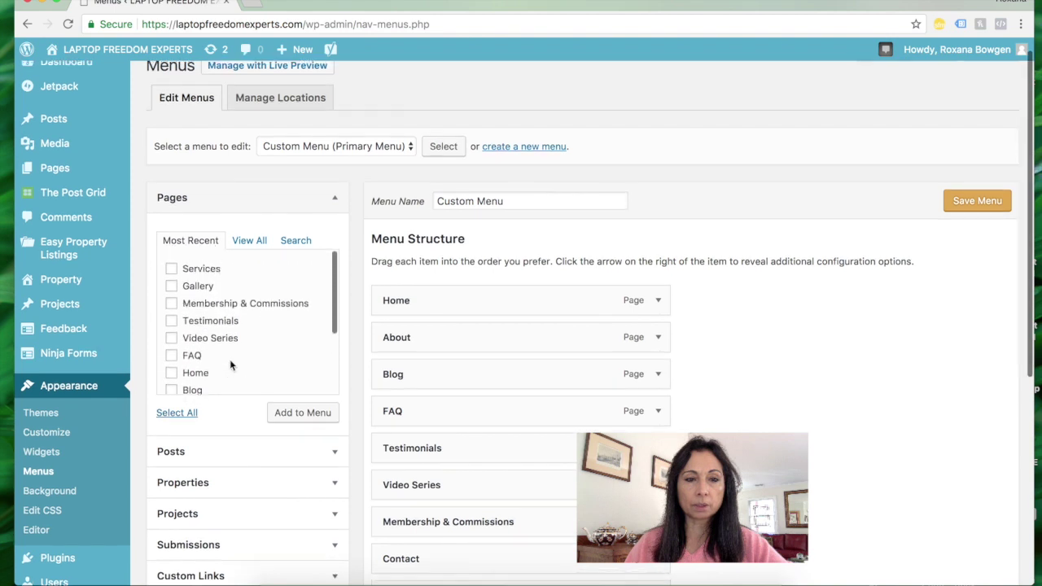
left_click(173, 288)
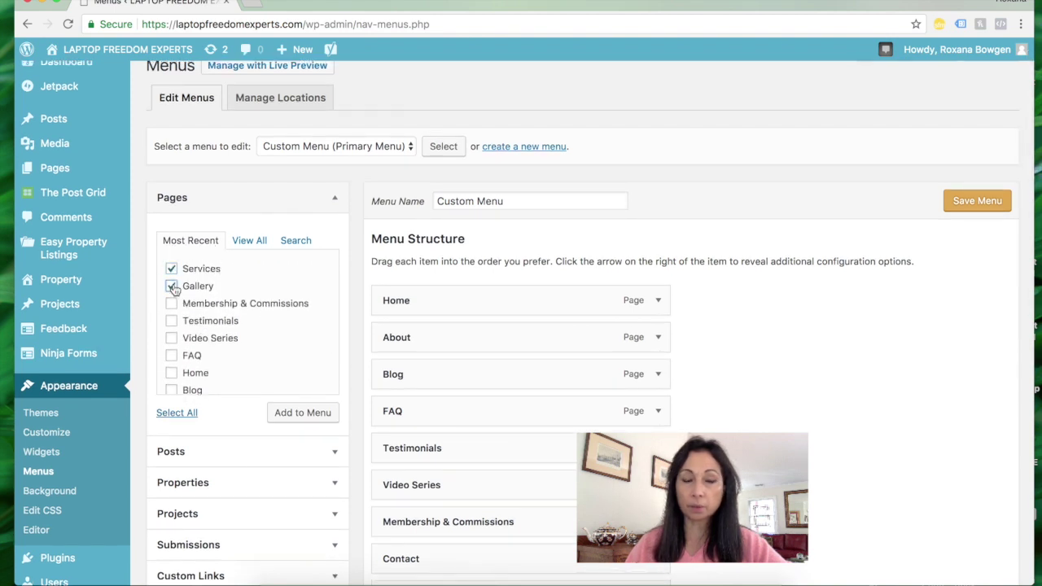
left_click(300, 413)
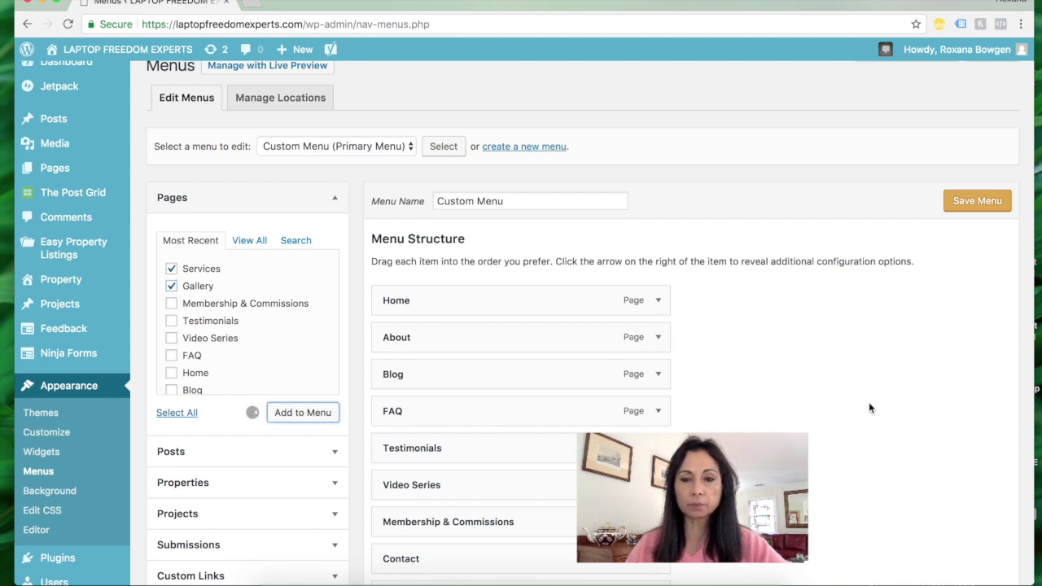
- Save the Custom Menu with the two new pages
left_click_drag(797, 460, 997, 332)
scroll(640, 511, "down", 3)
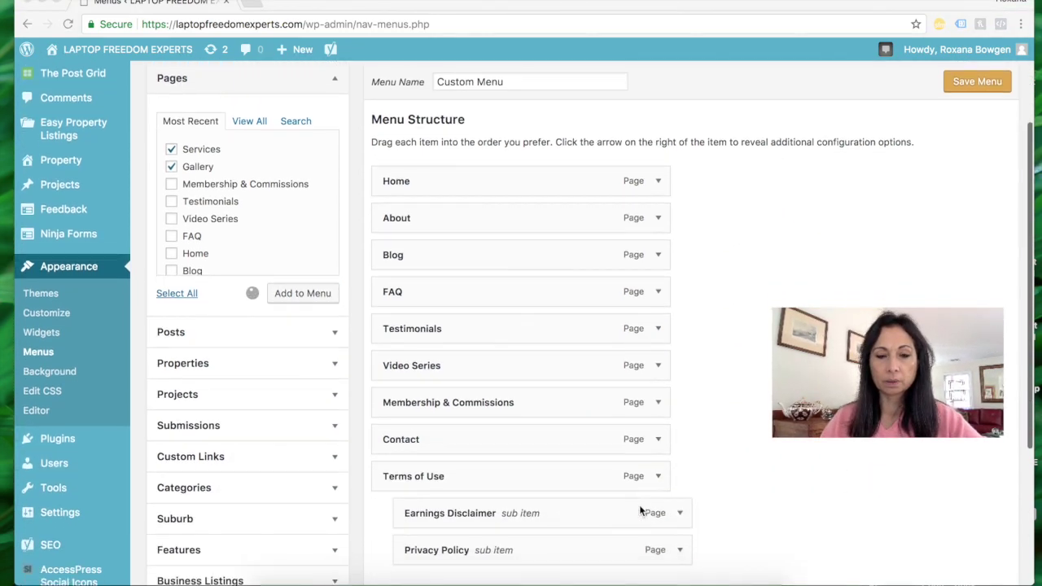
scroll(640, 511, "down", 2)
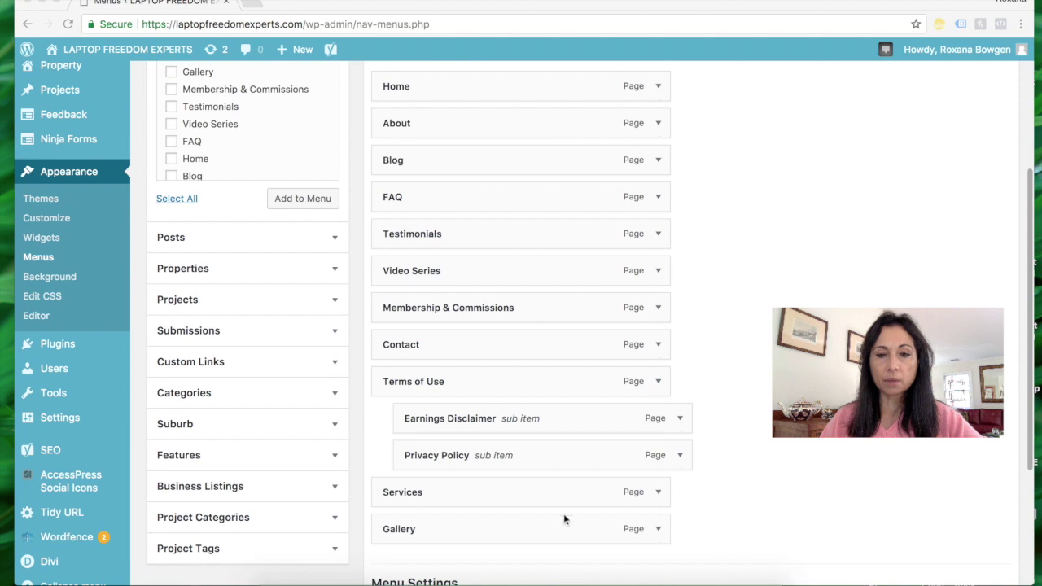
scroll(693, 386, "down", 5)
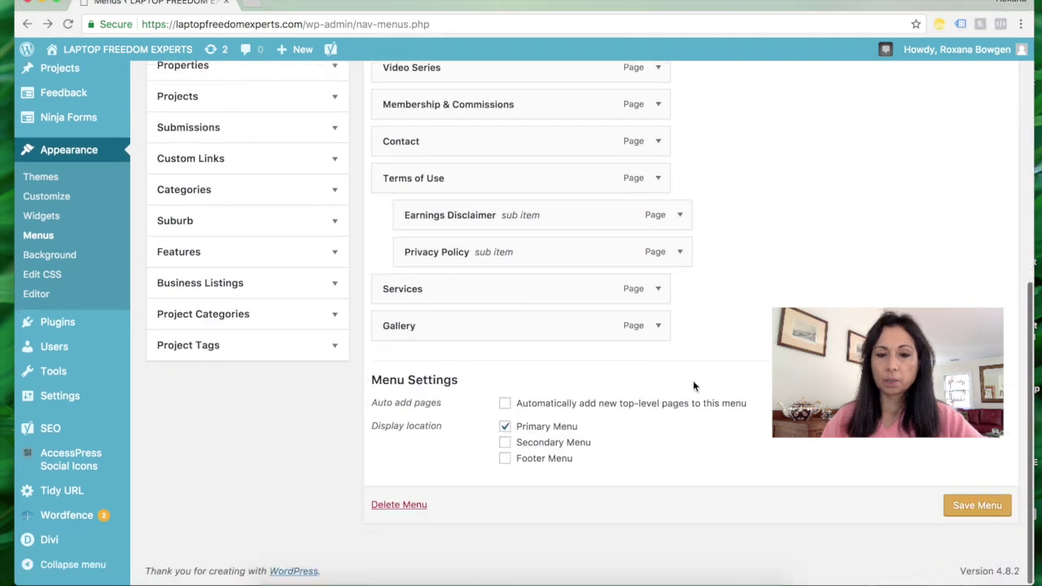
left_click(981, 505)
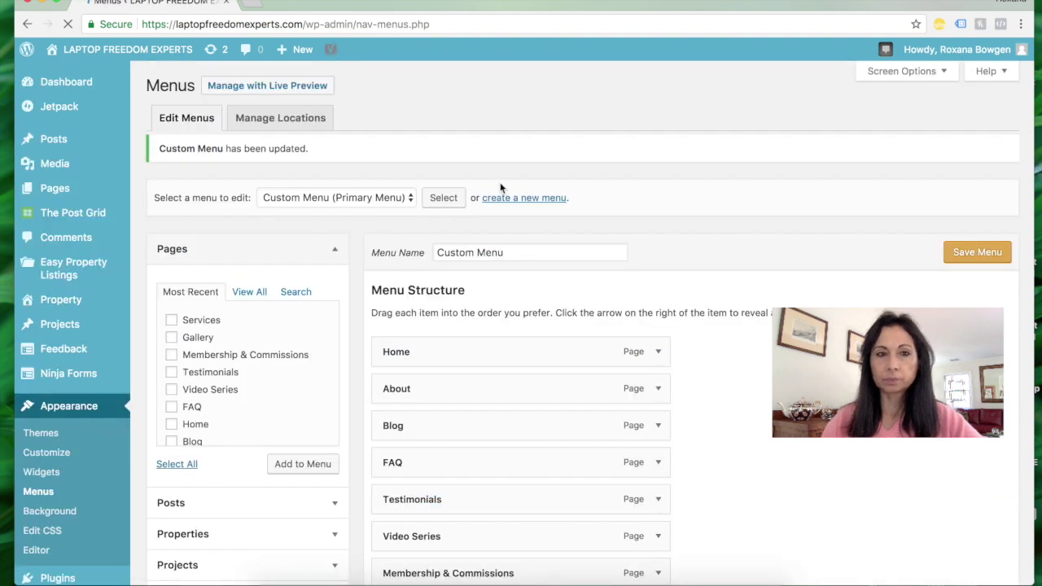
- View the live site to check the new menu items
mouse_move(159, 54)
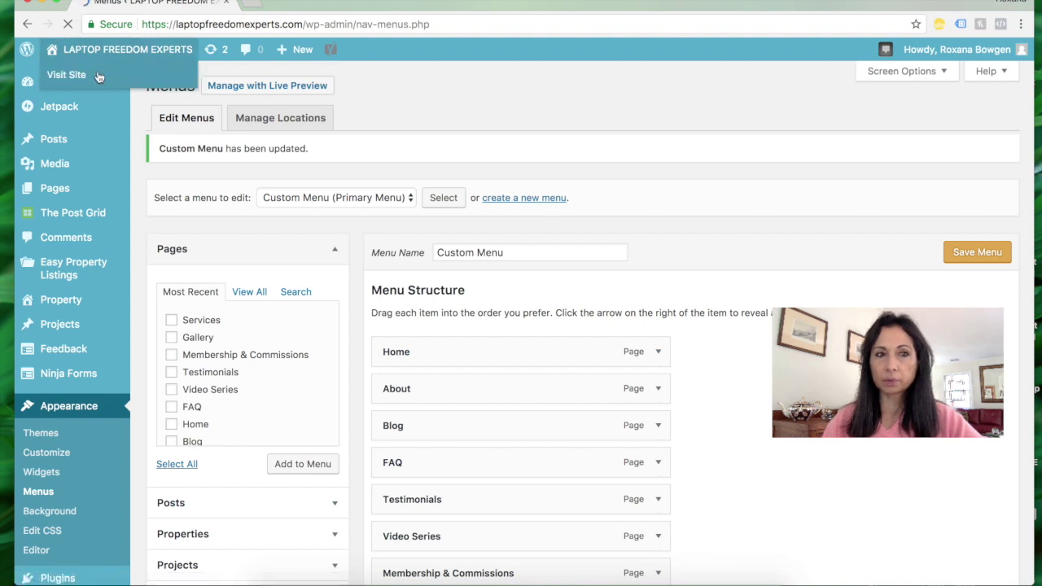
mouse_move(85, 72)
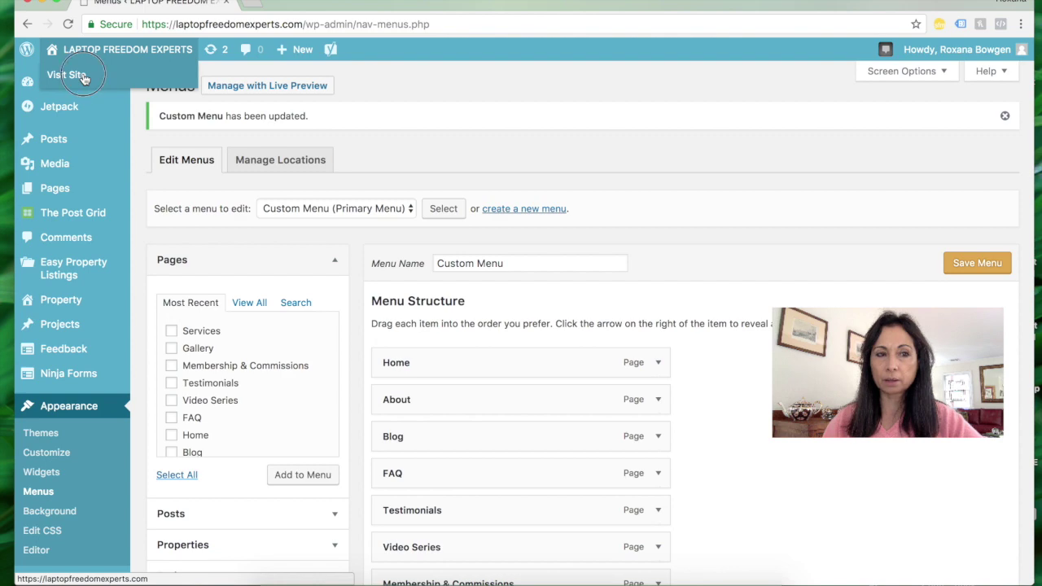
left_click(84, 78)
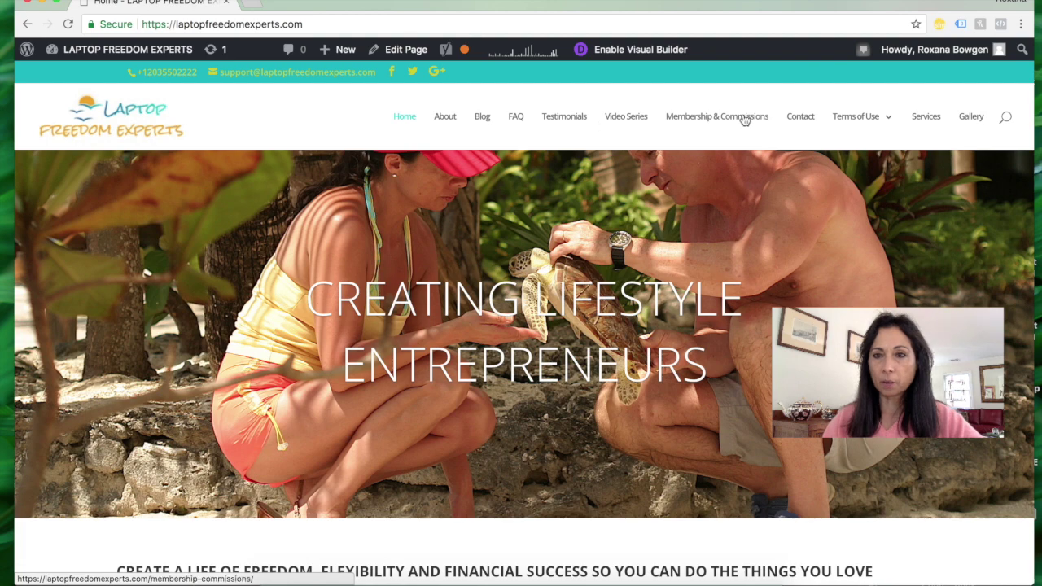
mouse_move(893, 128)
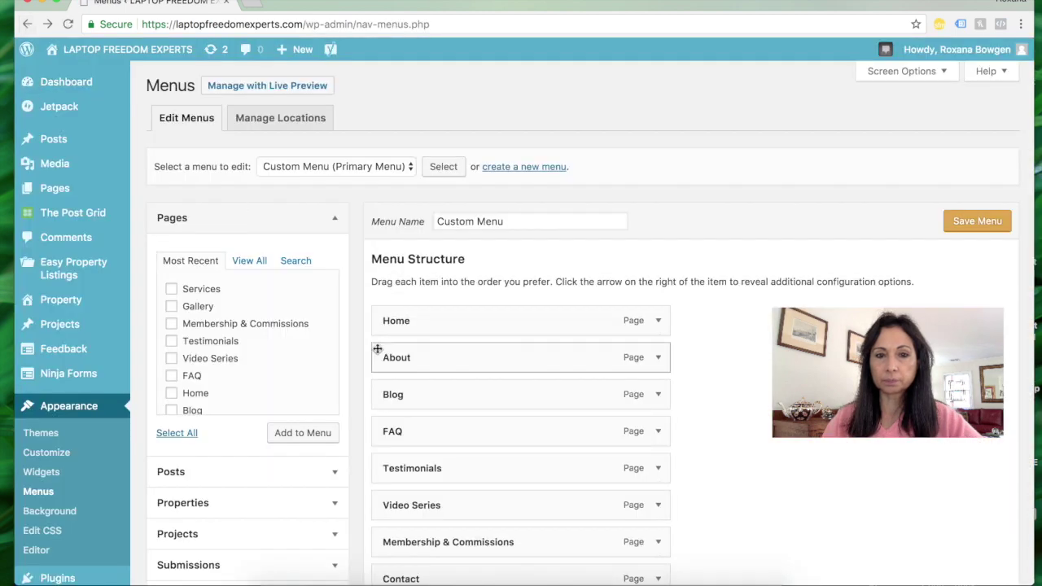
- Move Gallery up in the menu structure to follow Video Series
scroll(686, 507, "down", 3)
scroll(686, 511, "down", 2)
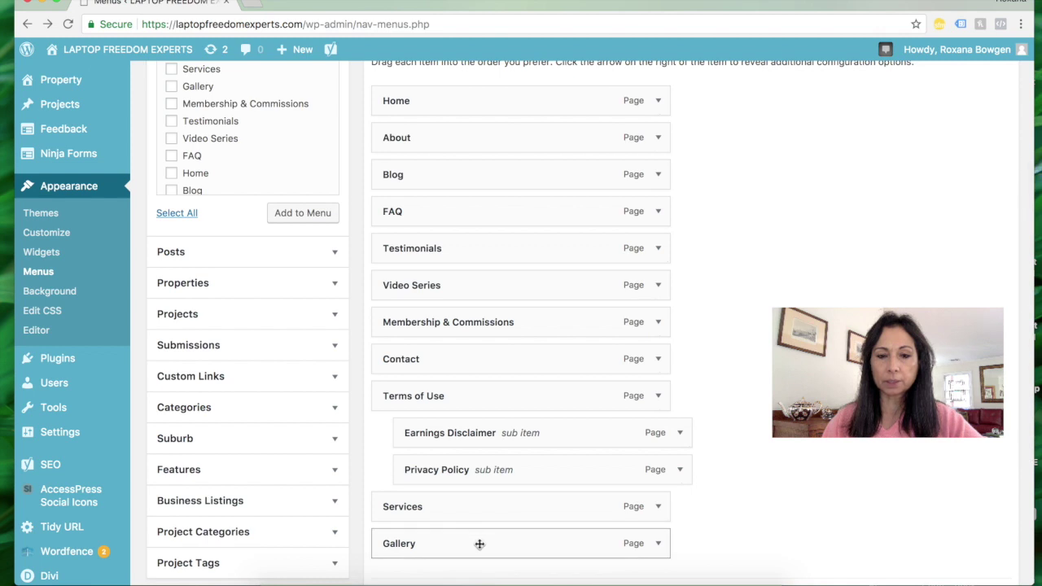
left_click_drag(479, 543, 479, 321)
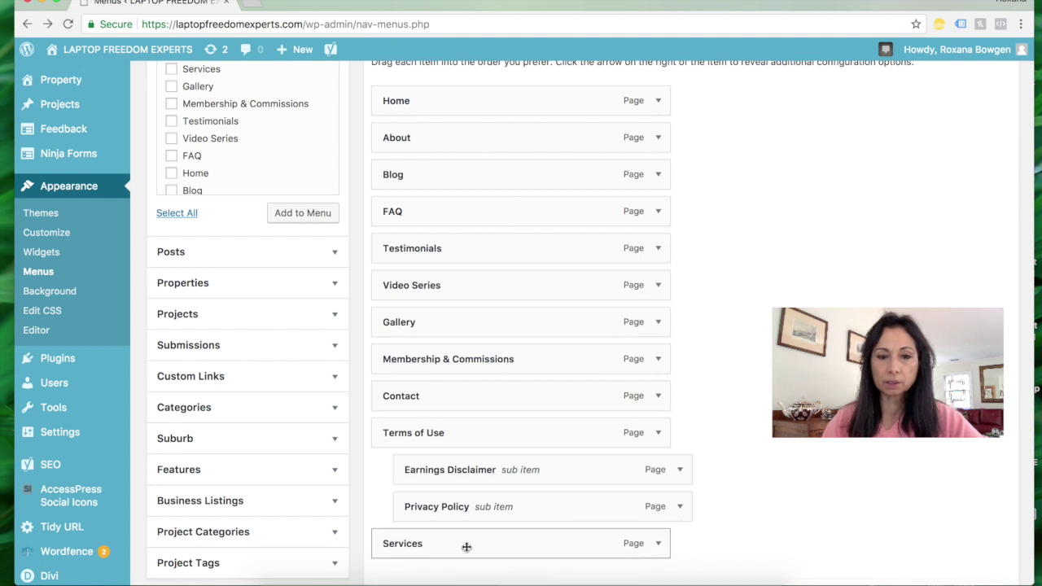
- Place Services as a top-level item after Membership & Commissions and save the menu
left_click_drag(466, 547, 468, 394)
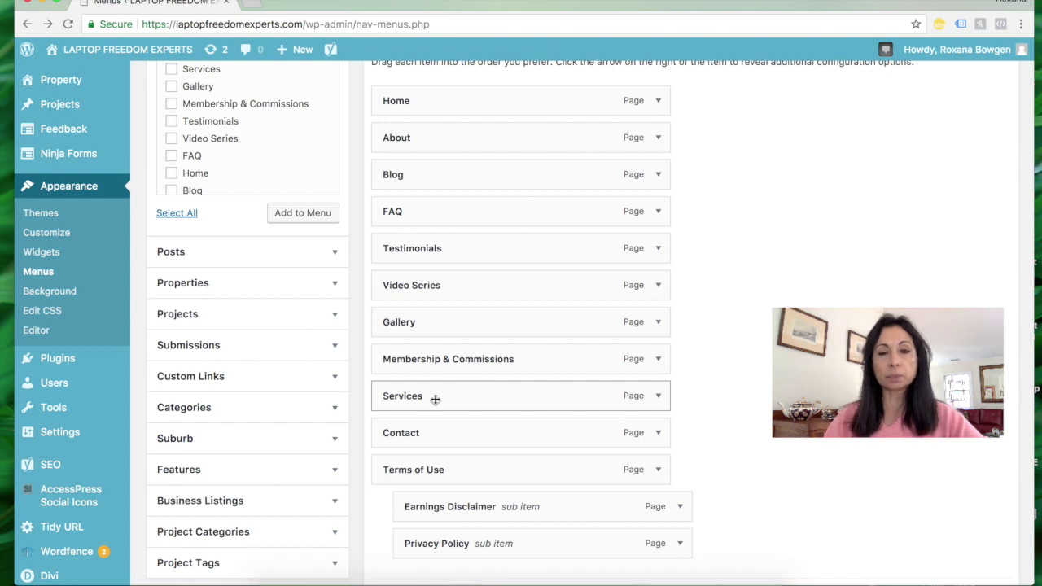
left_click_drag(436, 399, 468, 398)
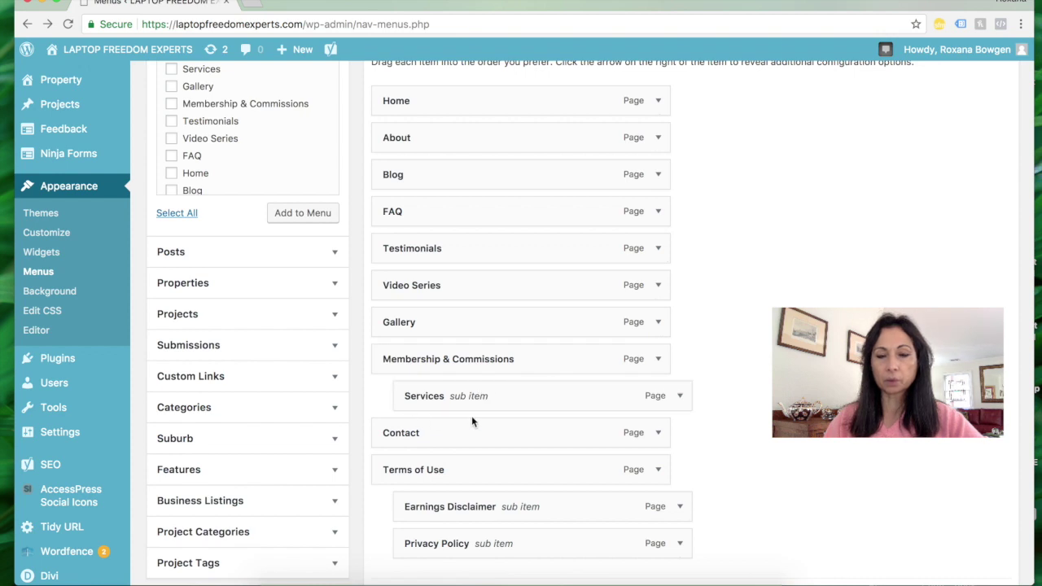
left_click_drag(570, 398, 547, 398)
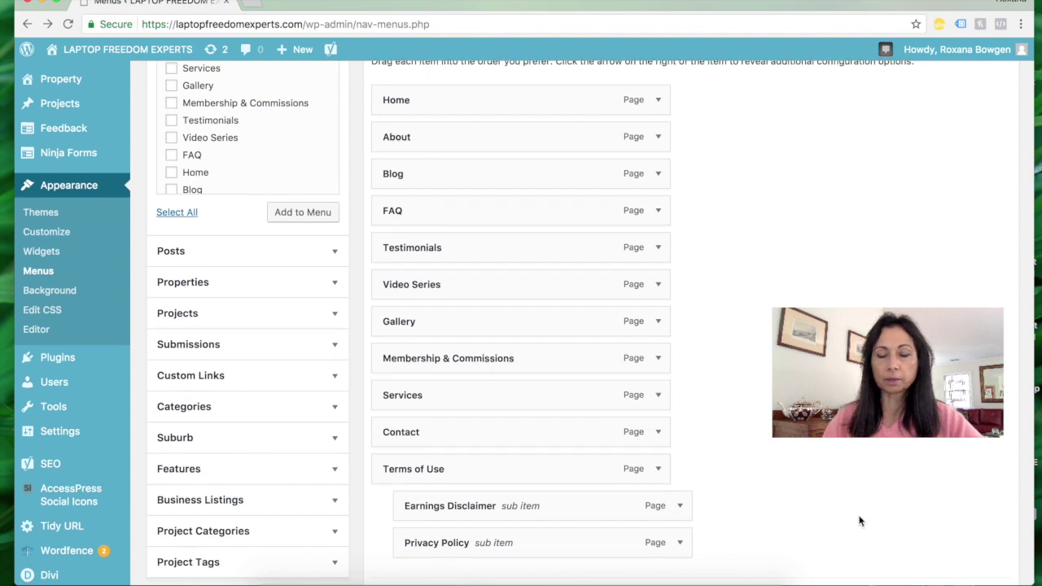
scroll(860, 521, "down", 3)
left_click(986, 503)
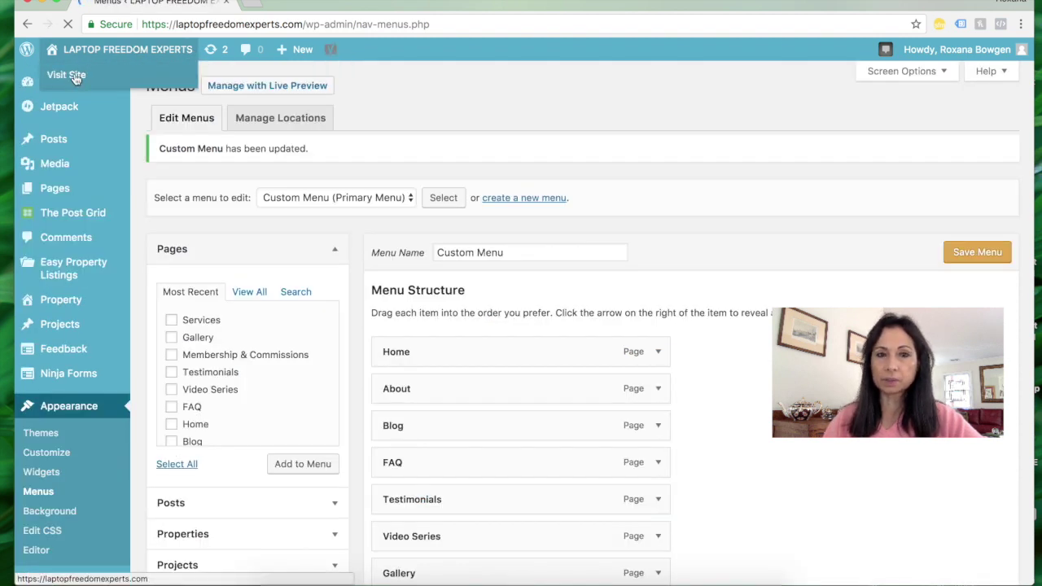
left_click(75, 78)
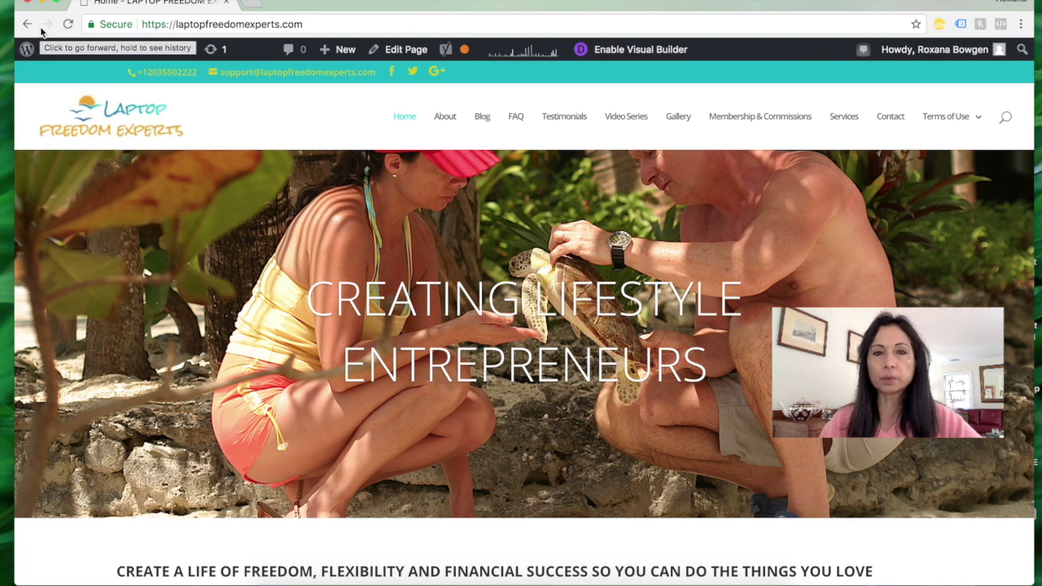
left_click(29, 25)
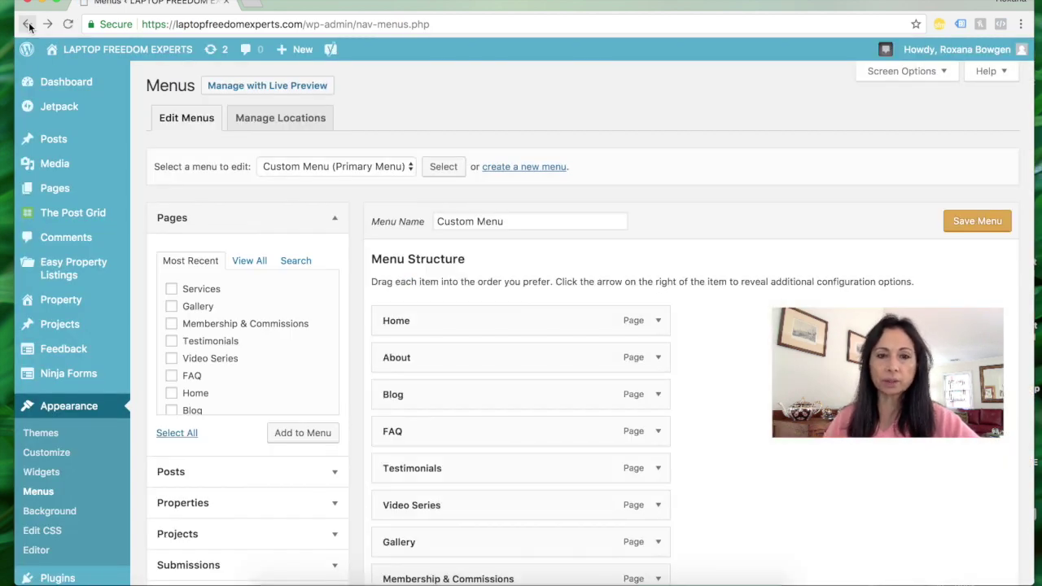
scroll(578, 419, "down", 3)
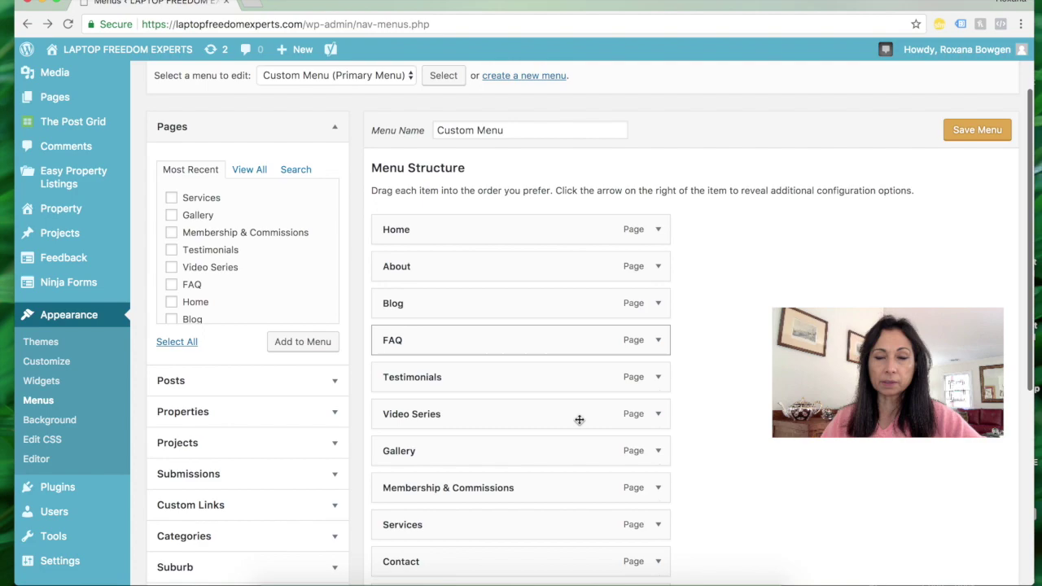
scroll(579, 419, "down", 1)
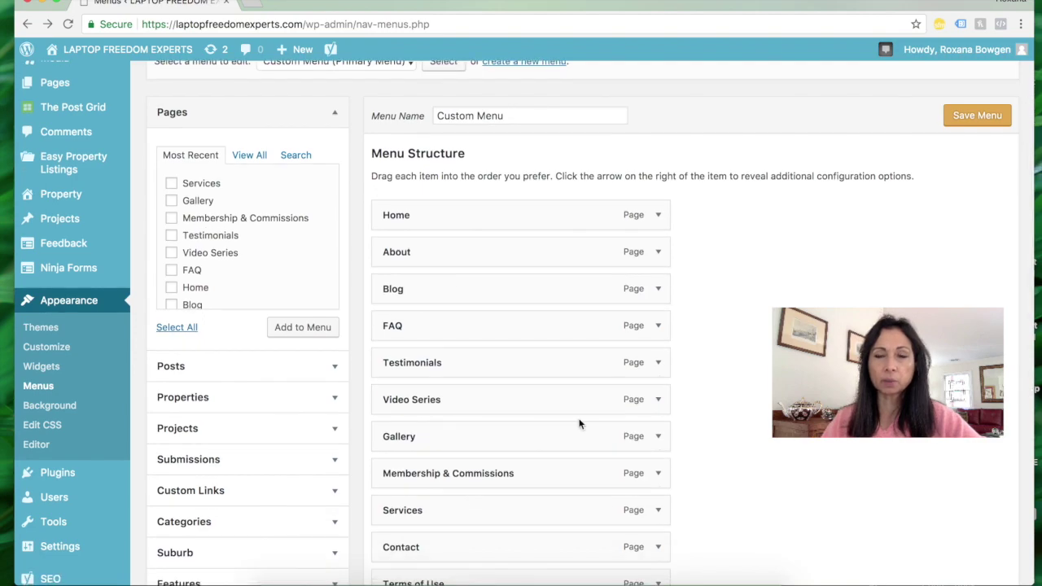
scroll(578, 424, "down", 3)
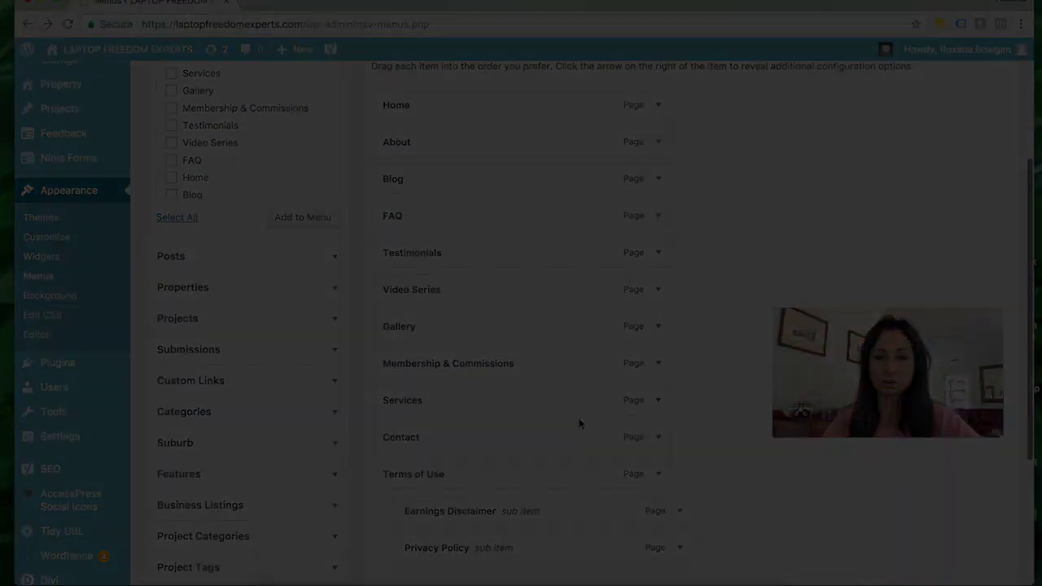